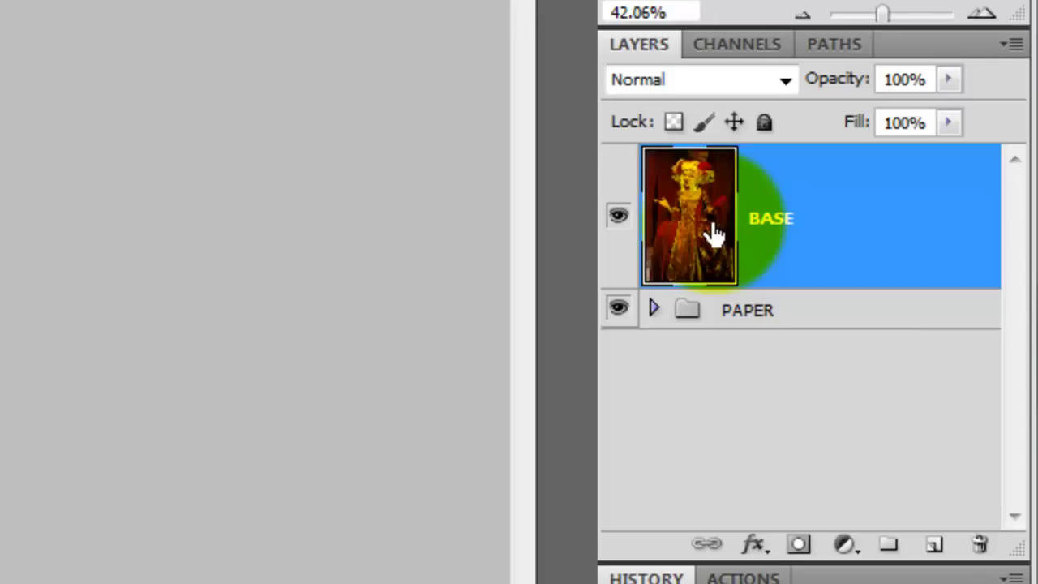
Step: Duplicate the BASE layer with Ctrl+J and zoom in on the woman's face and raised hand
{"action": "key", "text": "ctrl+j"}
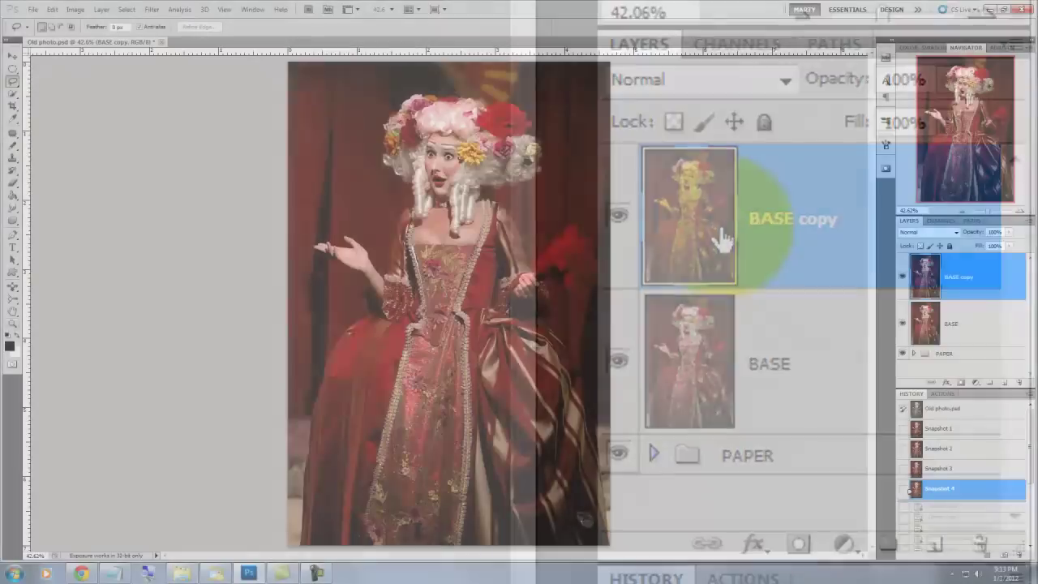
{"action": "left_click", "coordinate": [13, 322]}
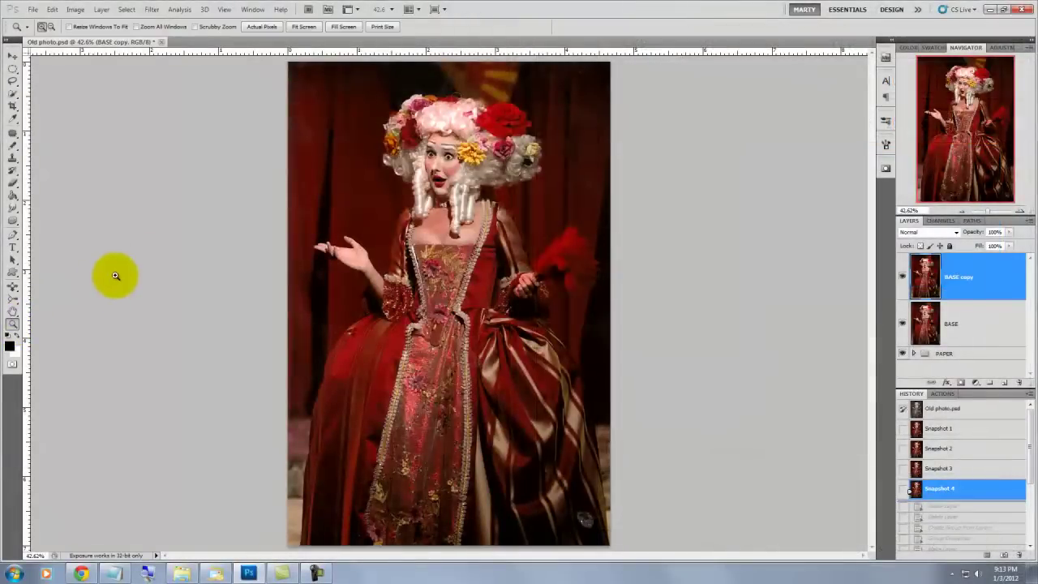
{"action": "left_click_drag", "start_coordinate": [311, 75], "coordinate": [595, 279]}
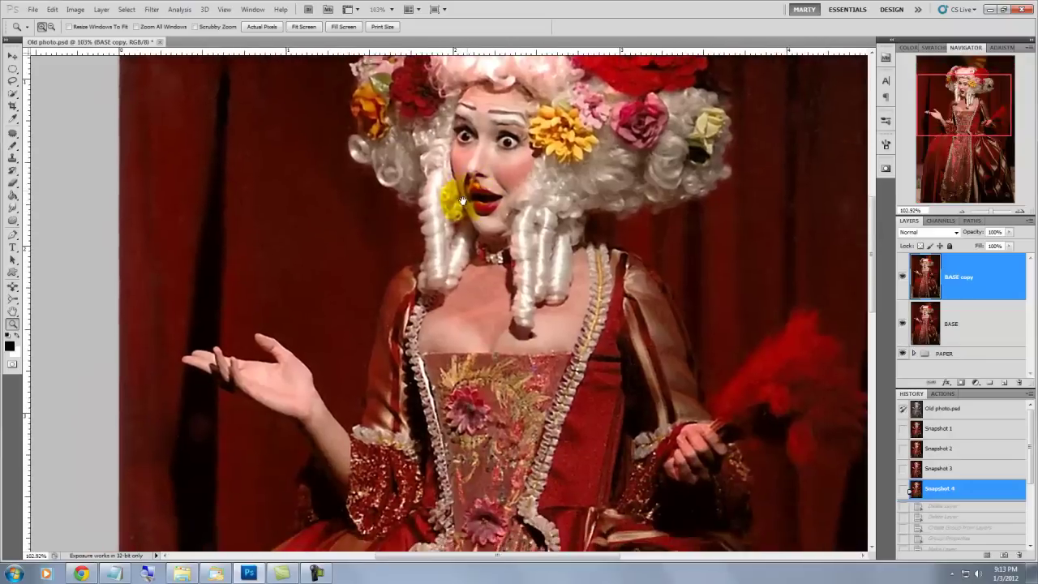
{"action": "left_click_drag", "start_coordinate": [462, 199], "coordinate": [324, 172]}
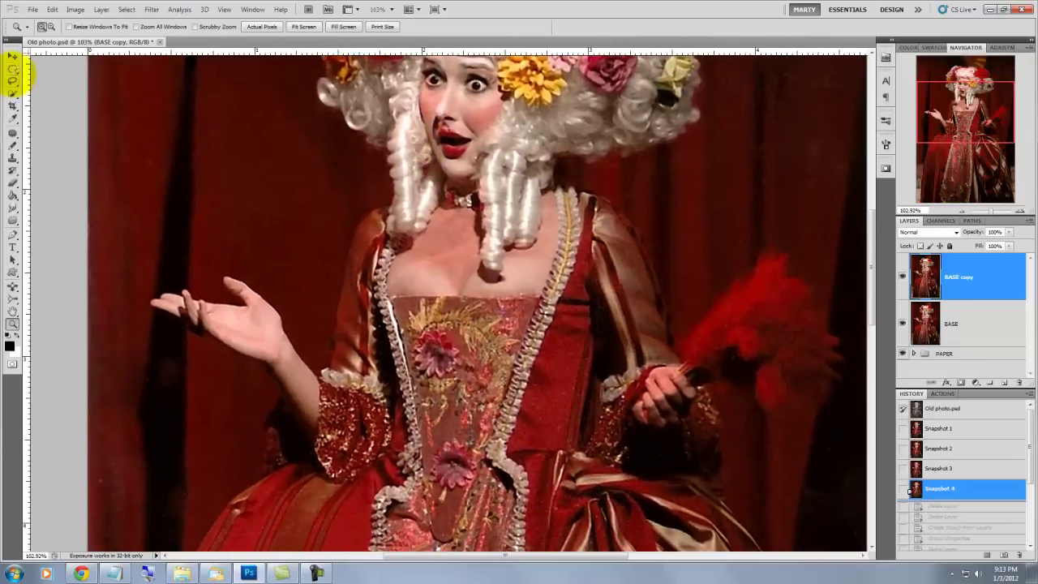
{"action": "left_click", "coordinate": [13, 79]}
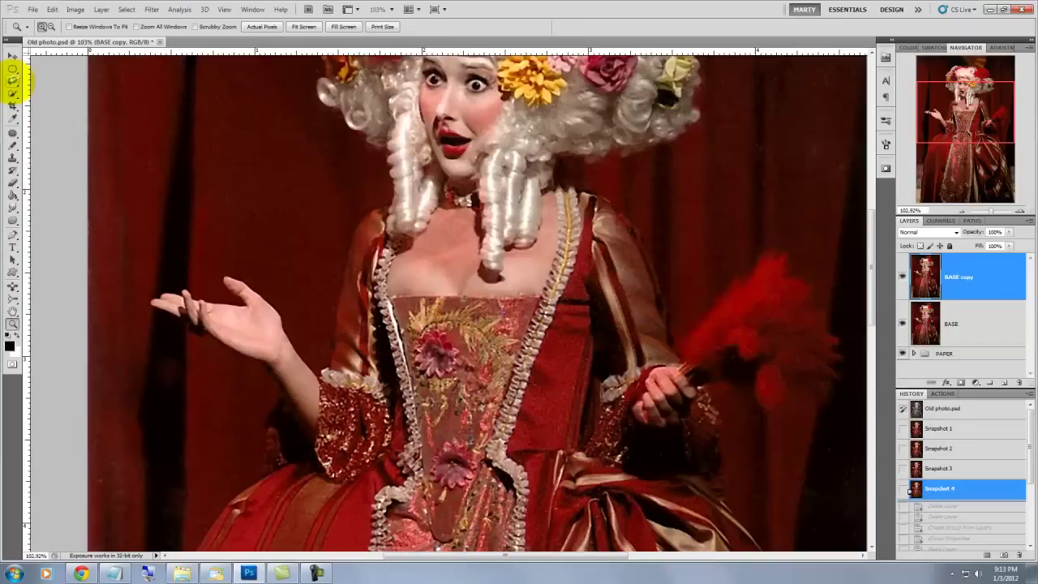
{"action": "left_click", "coordinate": [13, 79]}
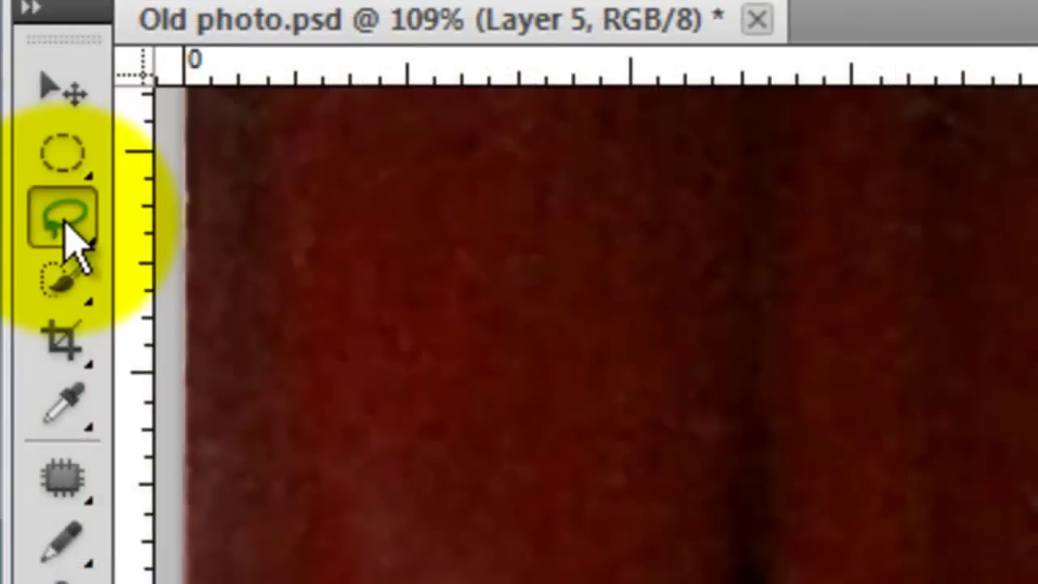
Step: Feather the raised-hand selection by 52.3 px, then apply Motion Blur at 77°, 39 pixels
{"action": "left_click", "coordinate": [14, 82]}
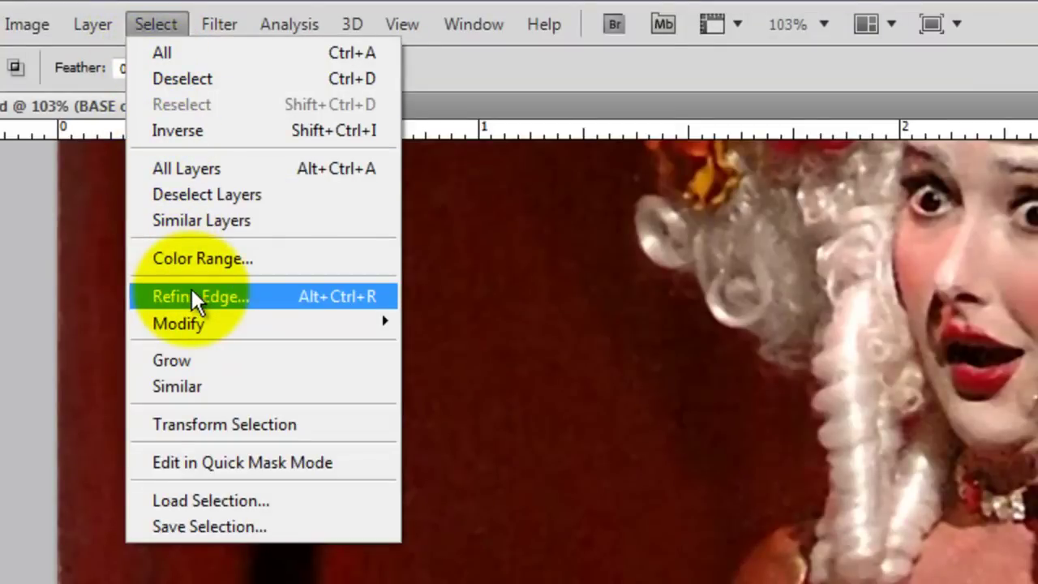
{"action": "left_click", "coordinate": [192, 290]}
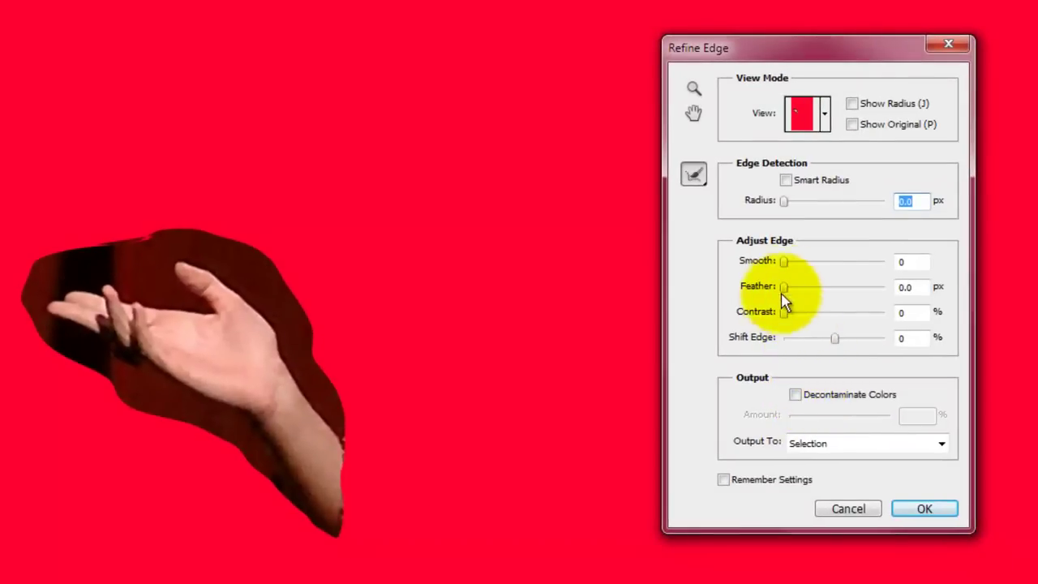
{"action": "left_click_drag", "start_coordinate": [783, 286], "coordinate": [847, 292]}
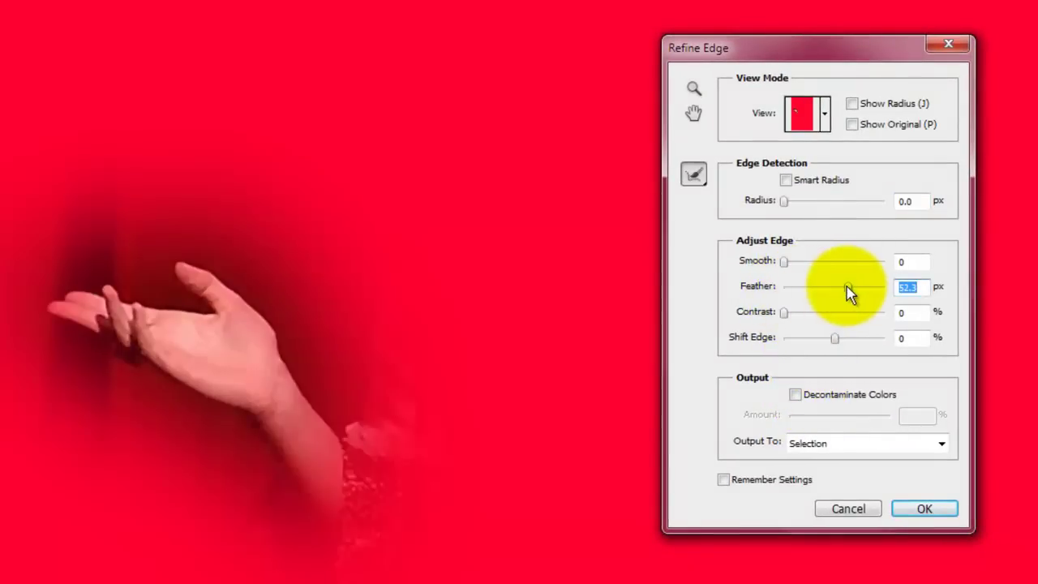
{"action": "left_click", "coordinate": [926, 510]}
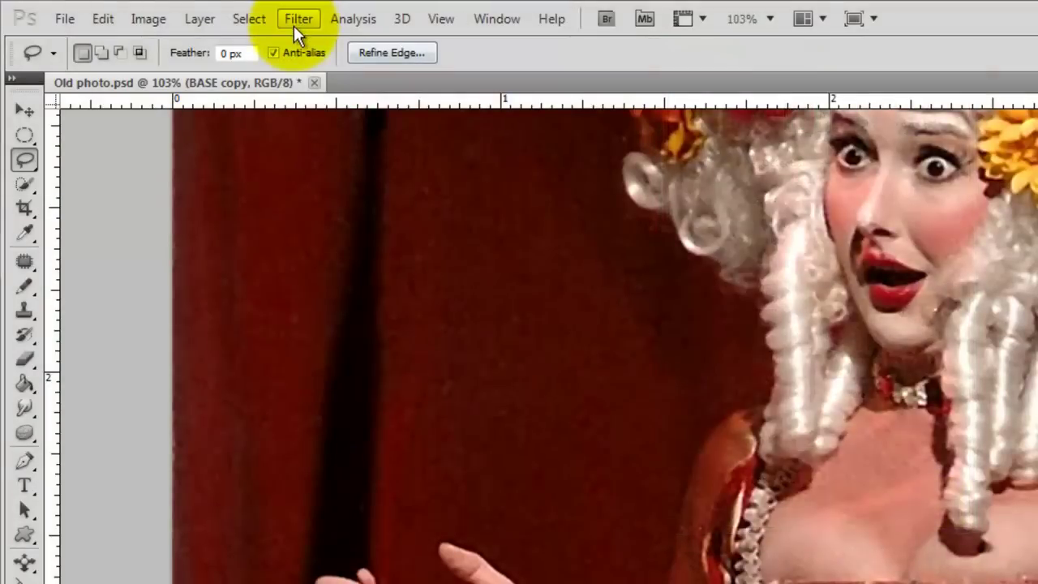
{"action": "left_click", "coordinate": [295, 21]}
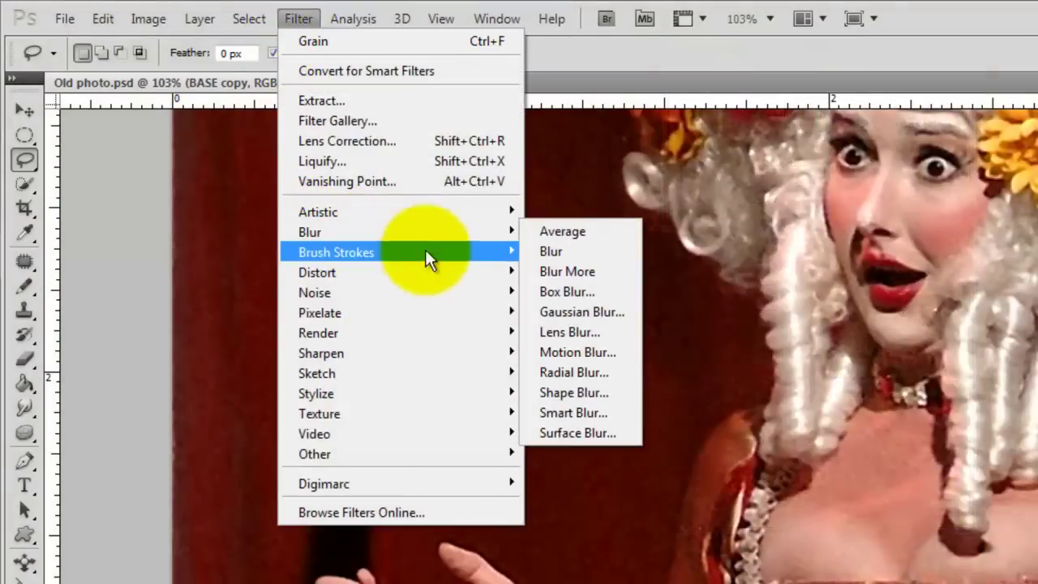
{"action": "left_click", "coordinate": [559, 354]}
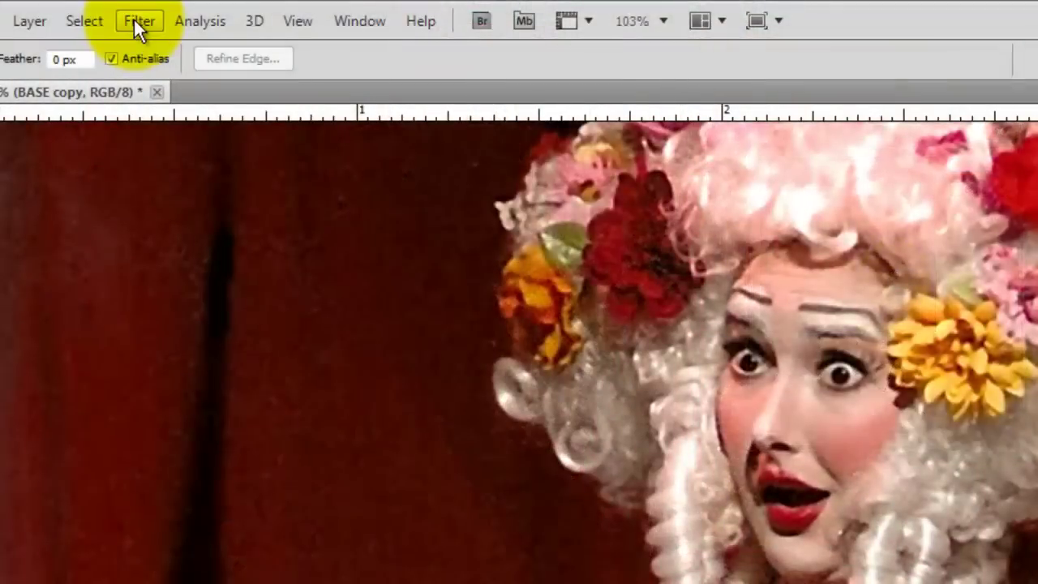
Step: Apply a Clumped Grain texture filter with Intensity 64 and Contrast 45
{"action": "left_click", "coordinate": [137, 21]}
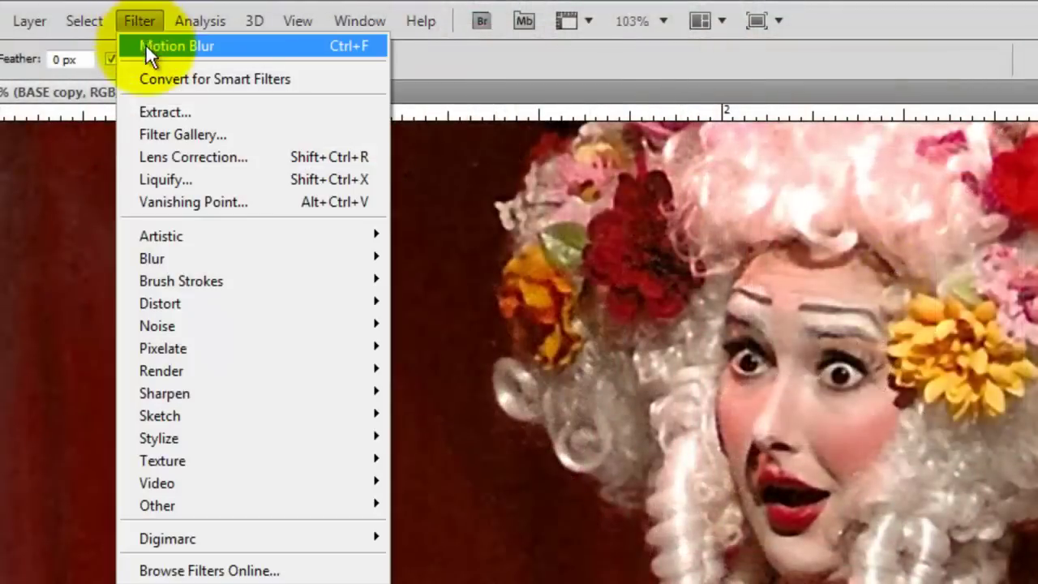
{"action": "mouse_move", "coordinate": [166, 354]}
{"action": "mouse_move", "coordinate": [180, 459]}
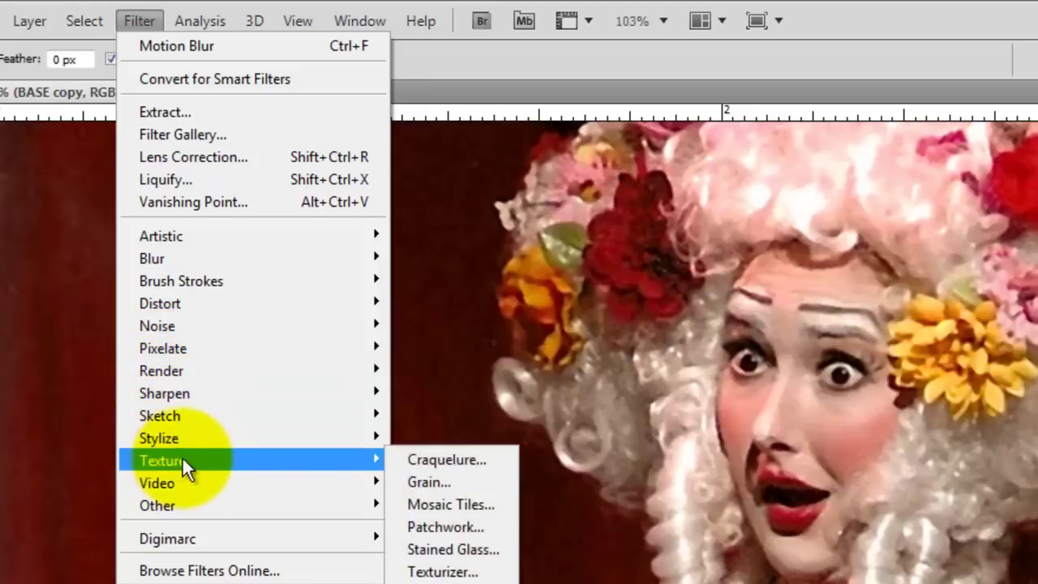
{"action": "left_click", "coordinate": [451, 481]}
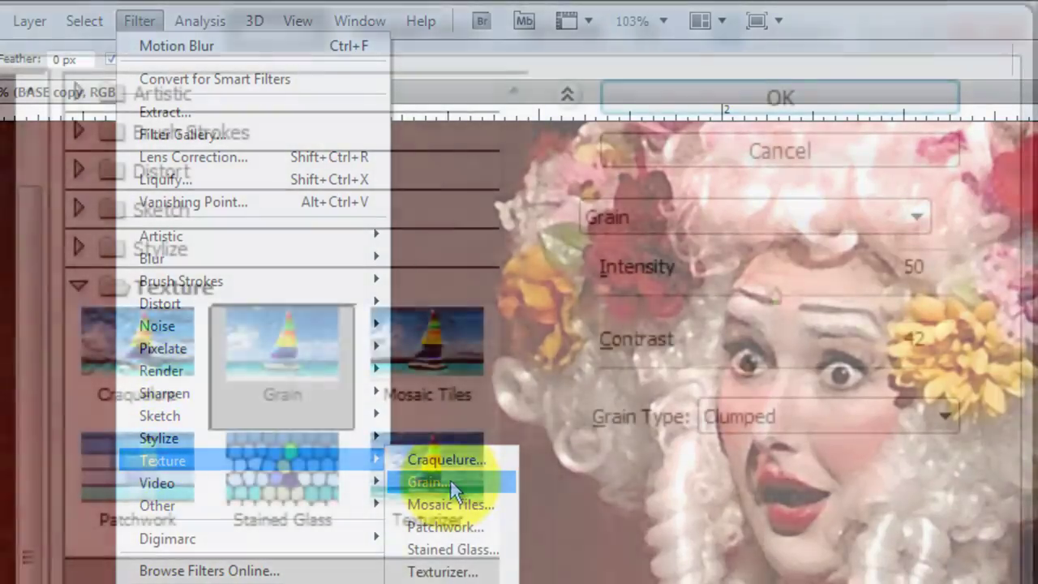
{"action": "mouse_move", "coordinate": [746, 369]}
{"action": "left_mouse_down"}
{"action": "mouse_move", "coordinate": [784, 367]}
{"action": "mouse_move", "coordinate": [730, 370]}
{"action": "left_mouse_up"}
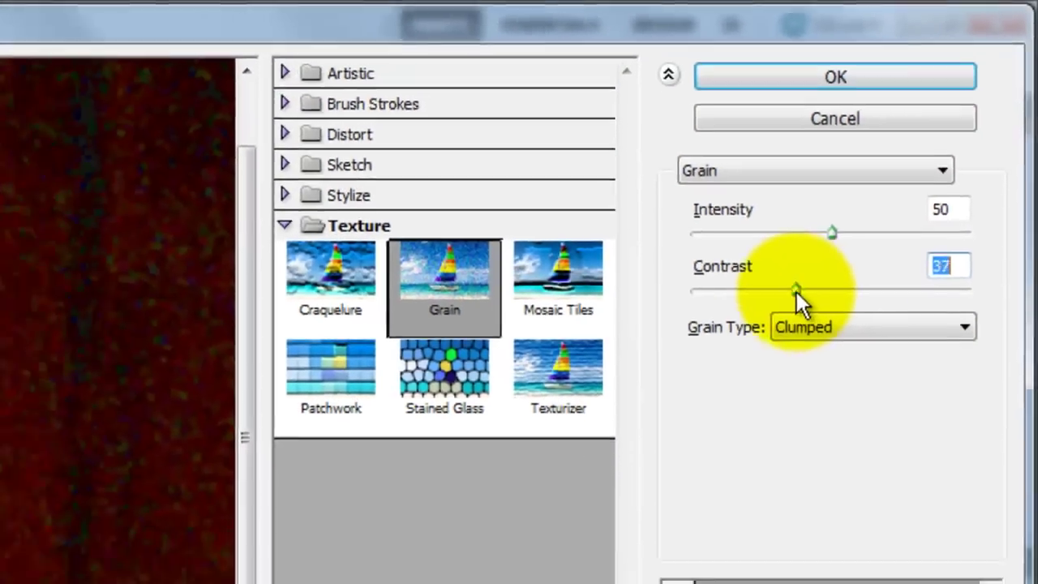
{"action": "left_click_drag", "start_coordinate": [796, 291], "coordinate": [808, 290]}
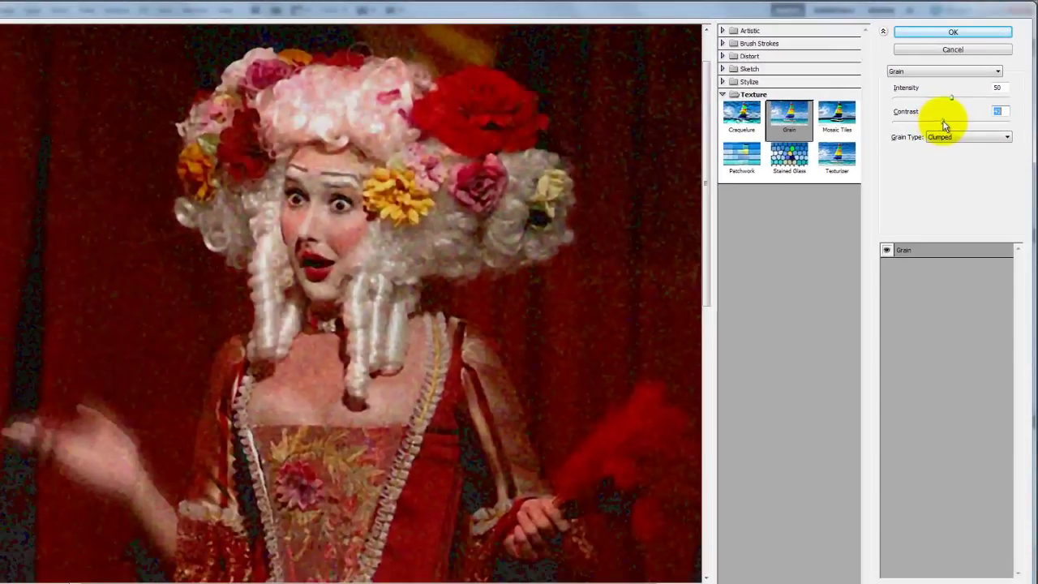
{"action": "left_click", "coordinate": [831, 233]}
{"action": "left_click_drag", "start_coordinate": [954, 102], "coordinate": [966, 100]}
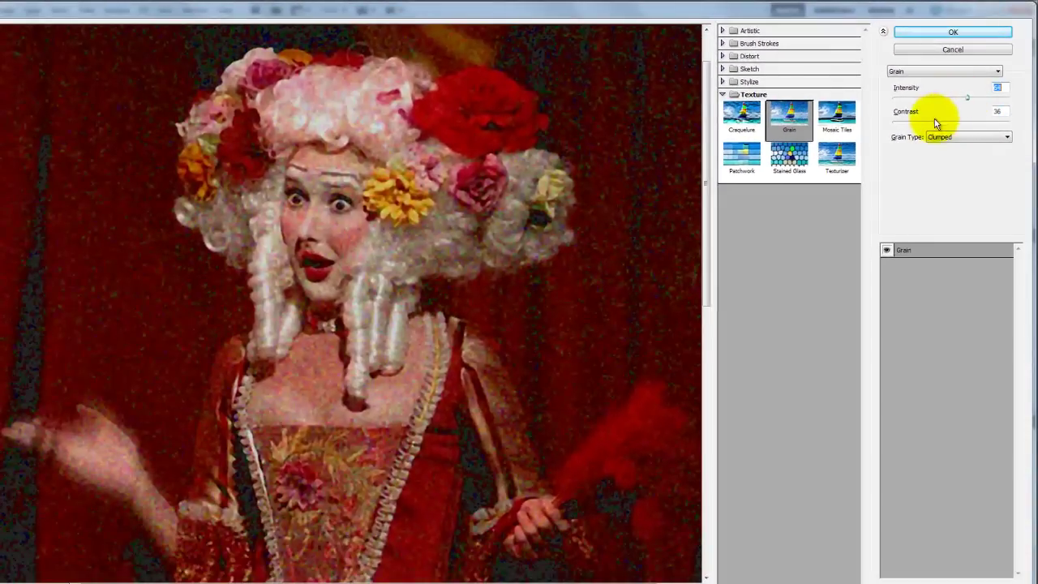
{"action": "left_click", "coordinate": [941, 120]}
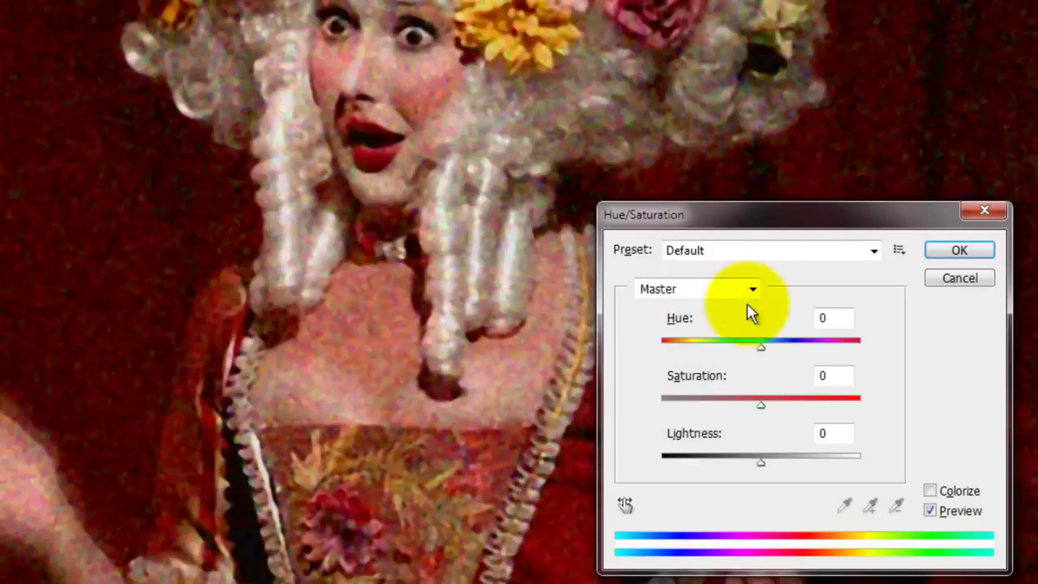
Step: Colorize BASE copy in Hue/Saturation with Hue 9, Saturation 9 and Lightness 13
{"action": "left_click", "coordinate": [929, 492]}
{"action": "double_click", "coordinate": [822, 318]}
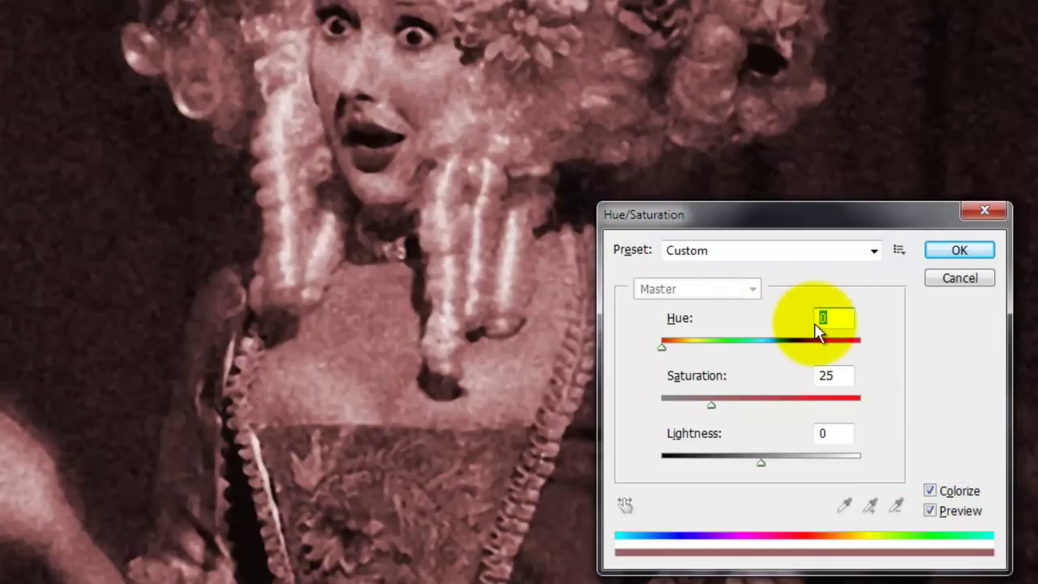
{"action": "type", "text": "9"}
{"action": "double_click", "coordinate": [833, 376]}
{"action": "type", "text": "9"}
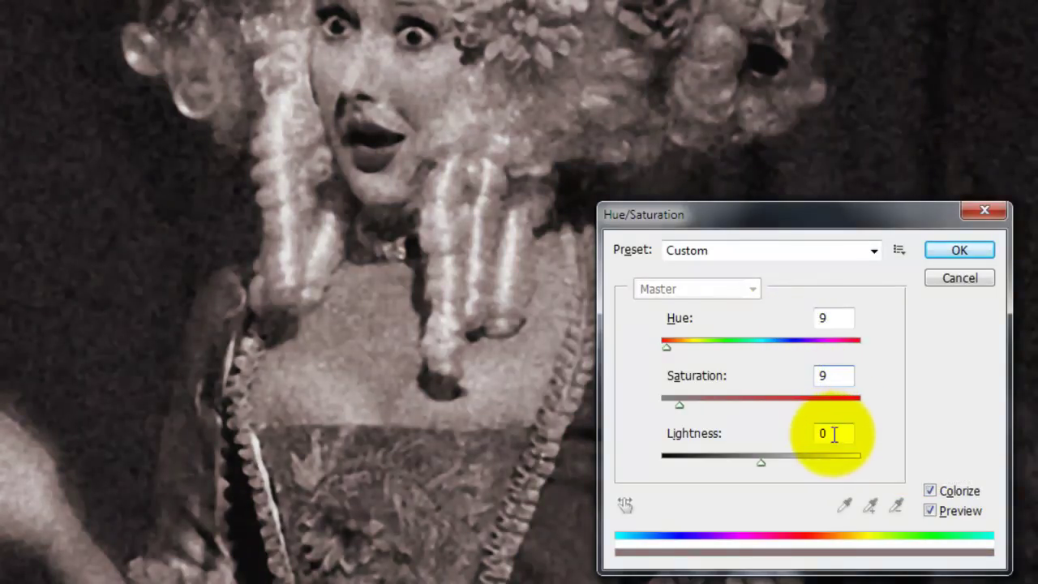
{"action": "double_click", "coordinate": [835, 434]}
{"action": "type", "text": "13"}
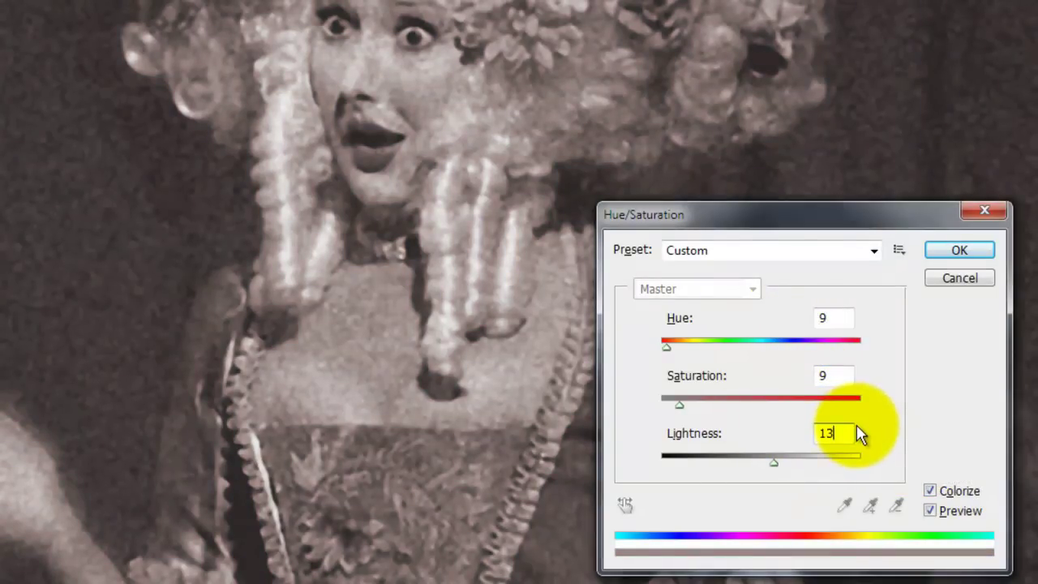
{"action": "left_click", "coordinate": [955, 251]}
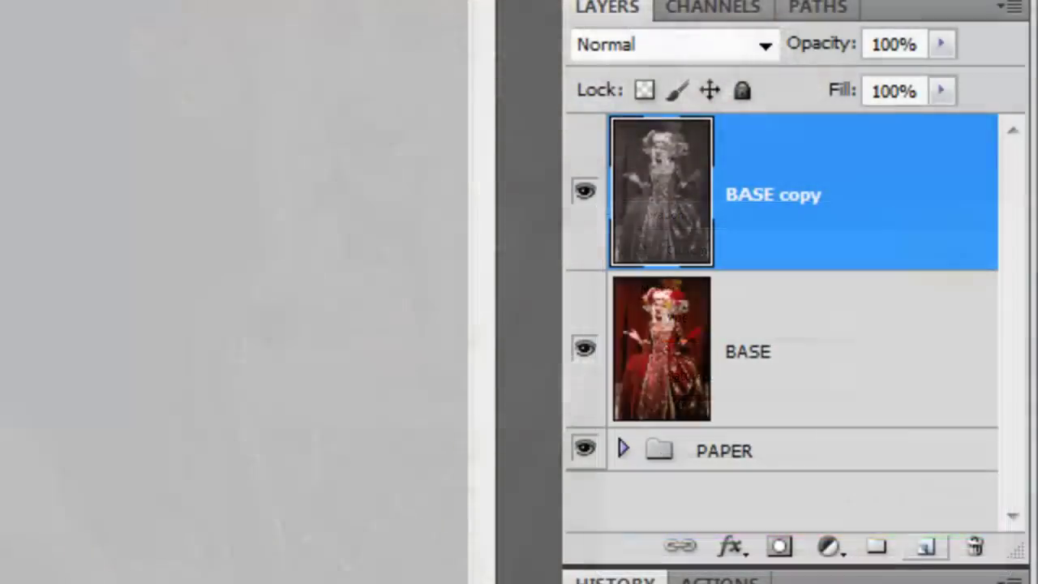
Step: Add a new layer filled with black and apply Vertical Grain to it
{"action": "left_click", "coordinate": [926, 546]}
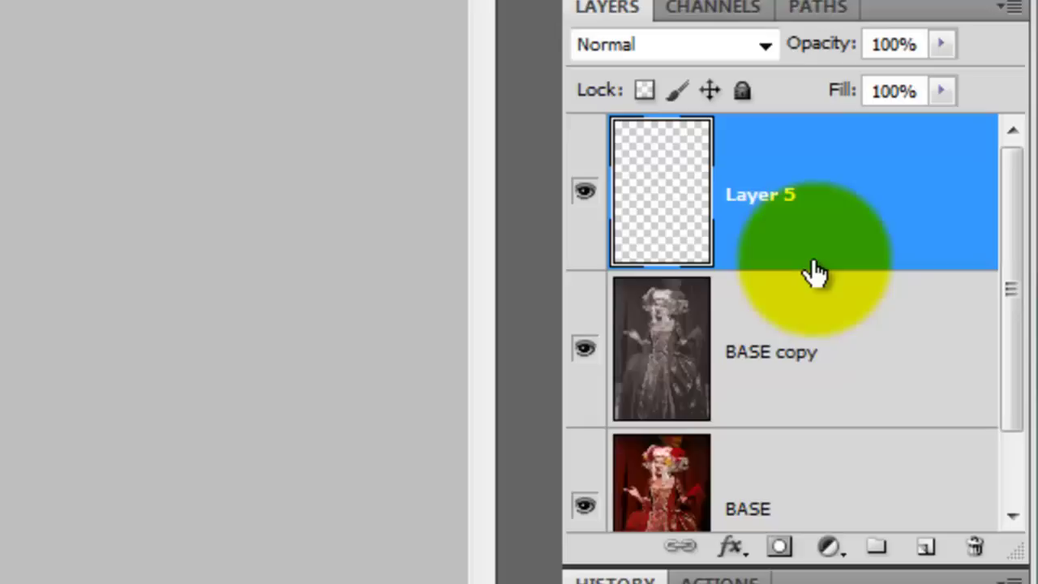
{"action": "key", "text": "alt+Delete"}
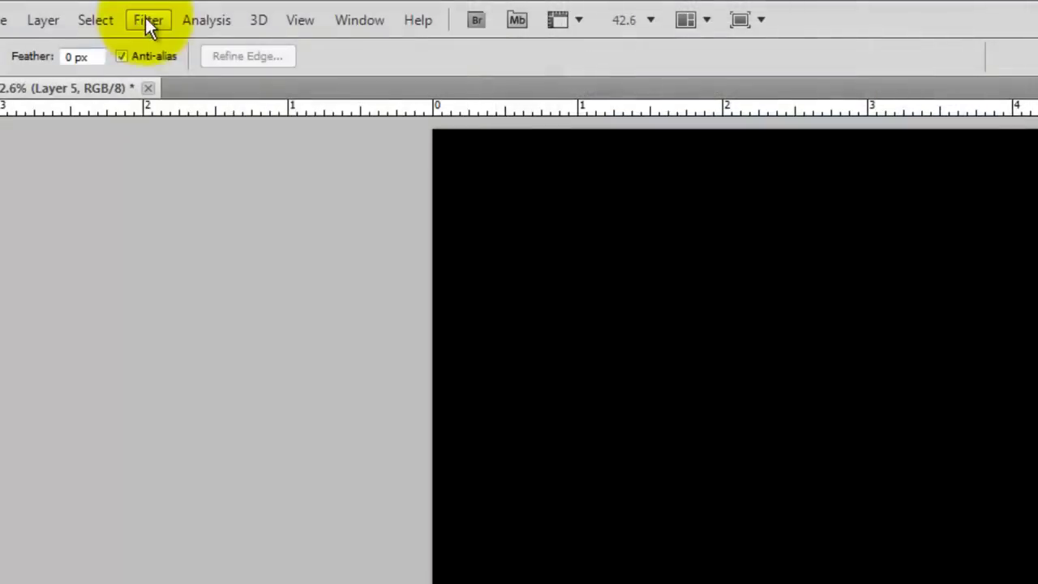
{"action": "left_click", "coordinate": [149, 21]}
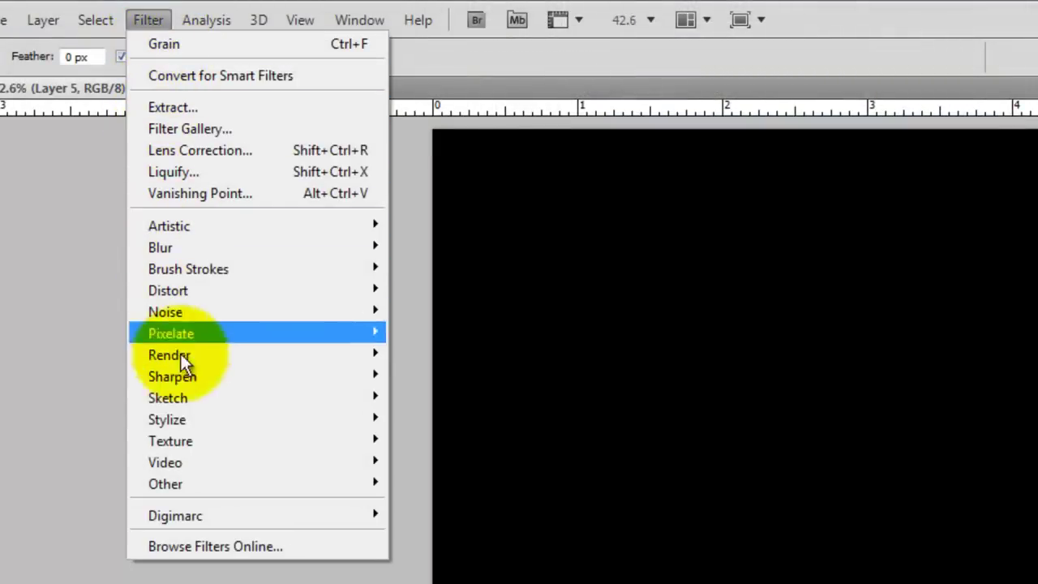
{"action": "mouse_move", "coordinate": [193, 442]}
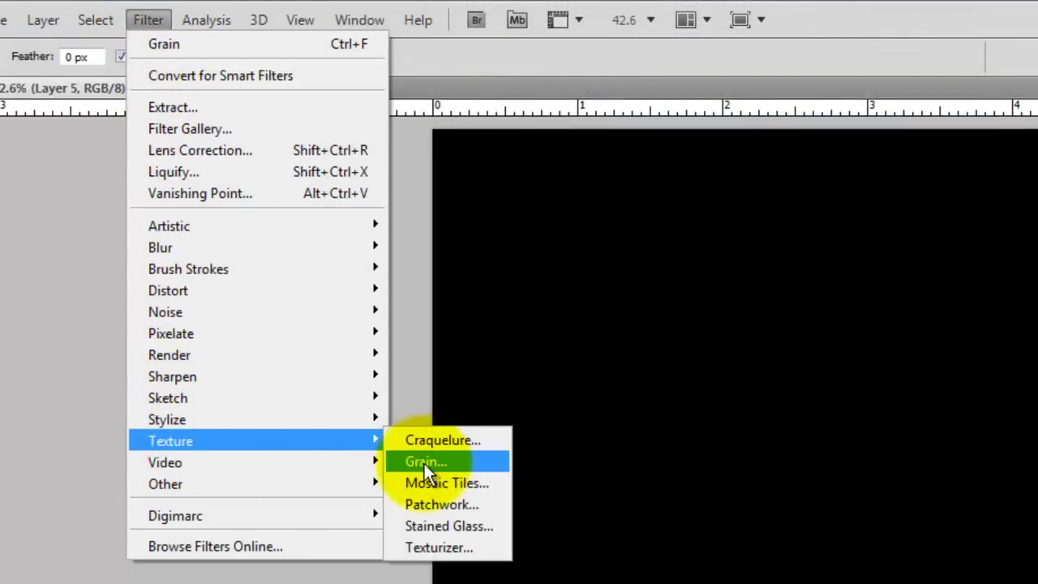
{"action": "left_click", "coordinate": [425, 461]}
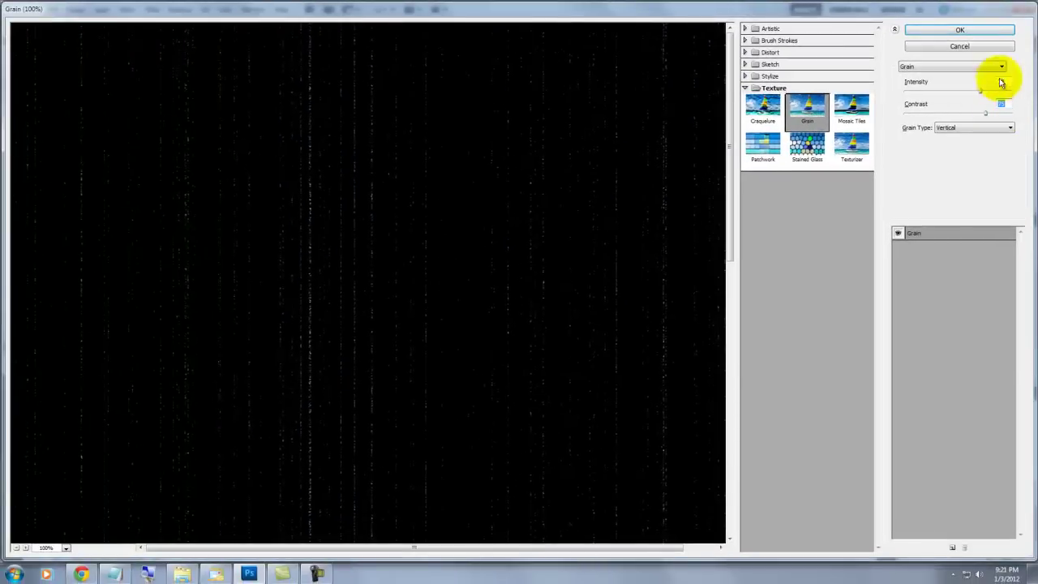
{"action": "left_click", "coordinate": [936, 38]}
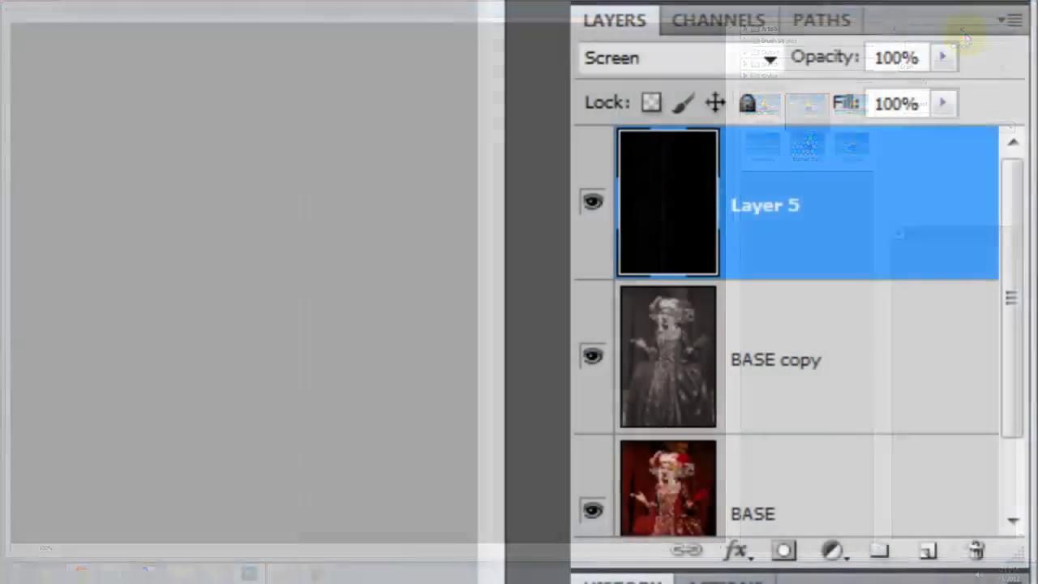
Step: Rename the grain layer to SCRATCHES
{"action": "double_click", "coordinate": [764, 204]}
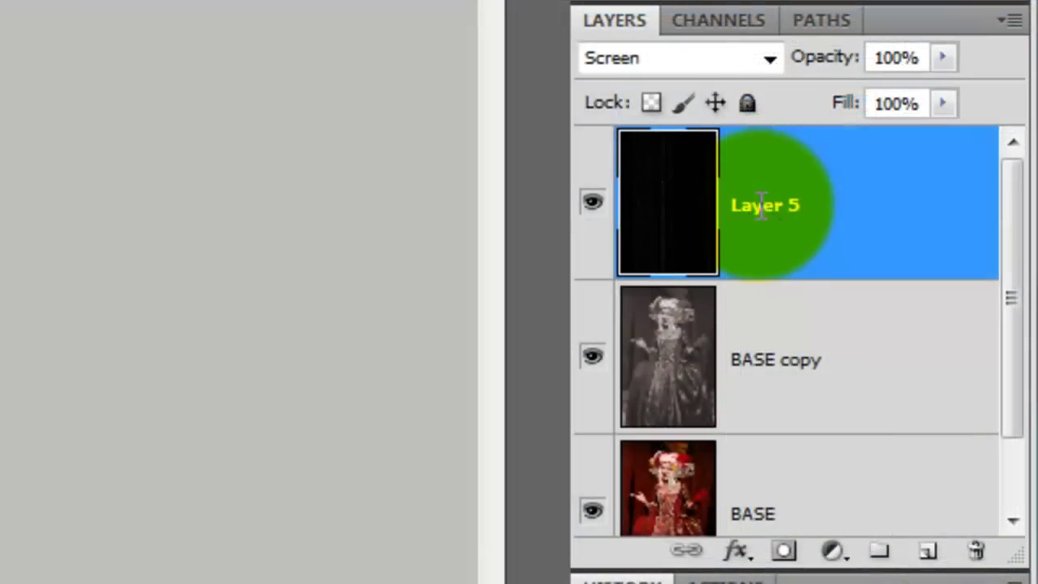
{"action": "type", "text": "SCRATCH"}
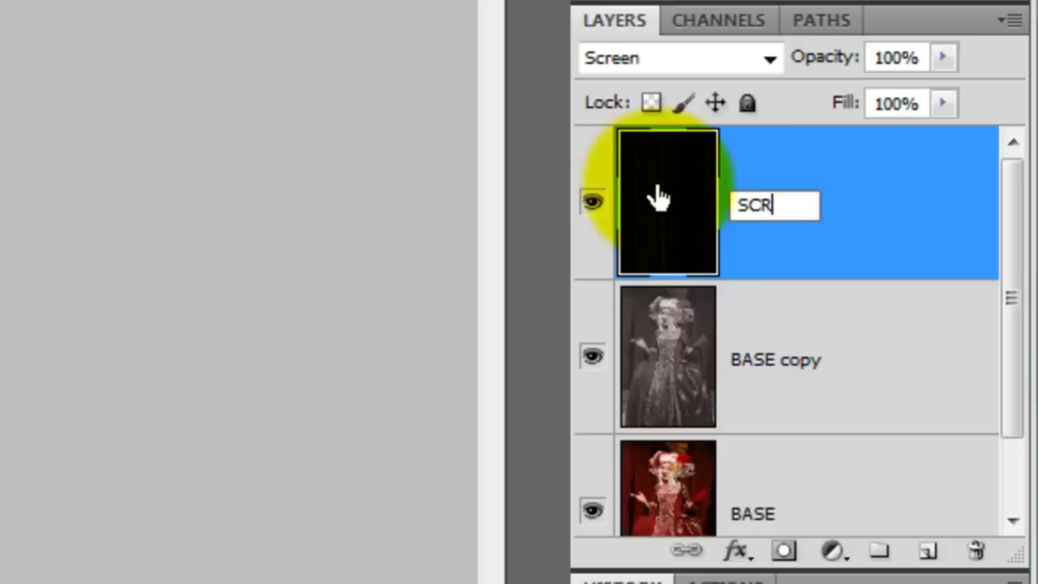
{"action": "type", "text": "ES"}
{"action": "key", "text": "Return"}
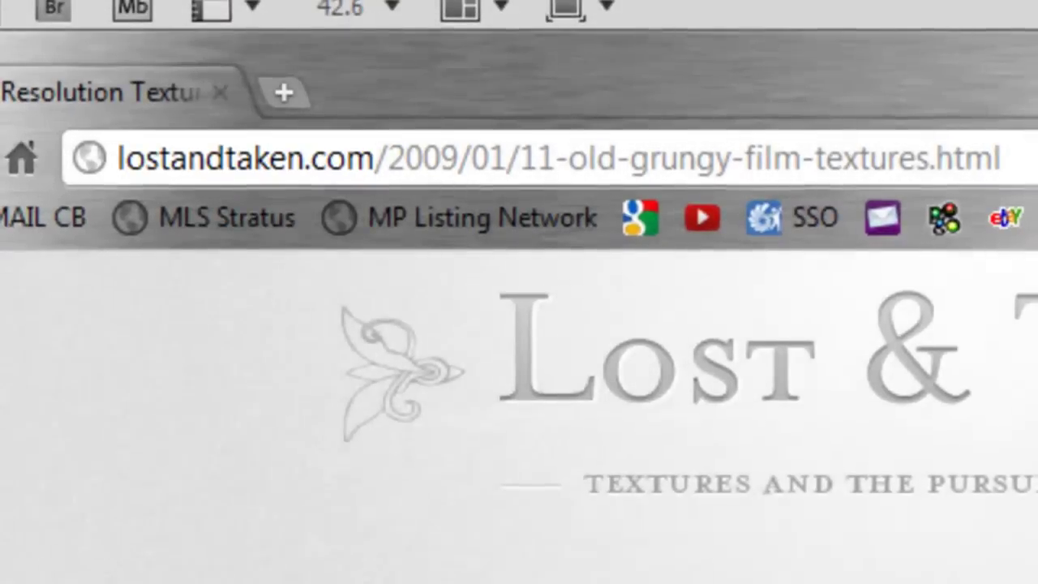
{"action": "scroll", "coordinate": [840, 118], "scroll_direction": "down", "scroll_amount": 10}
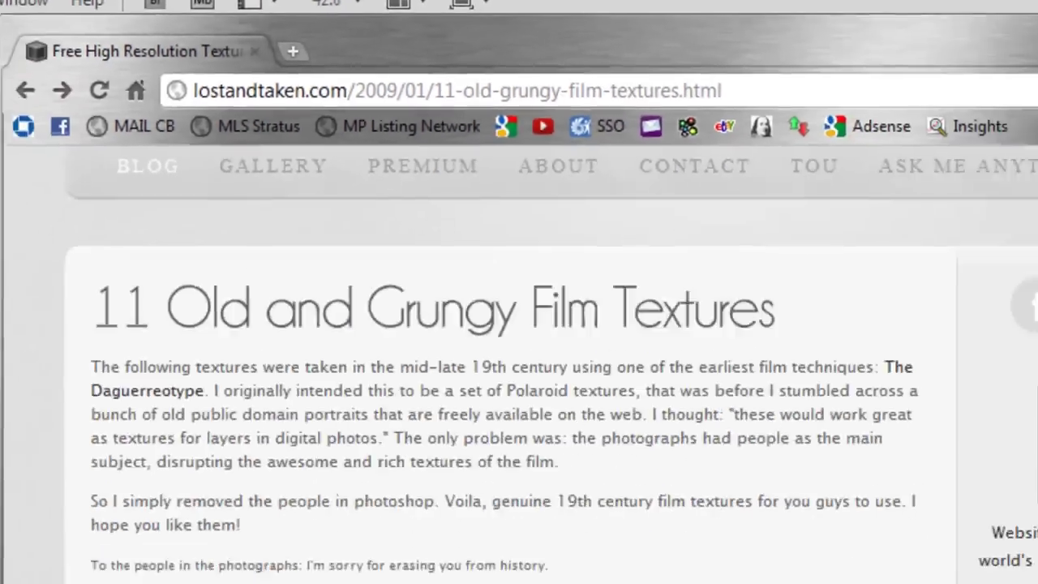
{"action": "left_click_drag", "start_coordinate": [840, 112], "coordinate": [823, 174]}
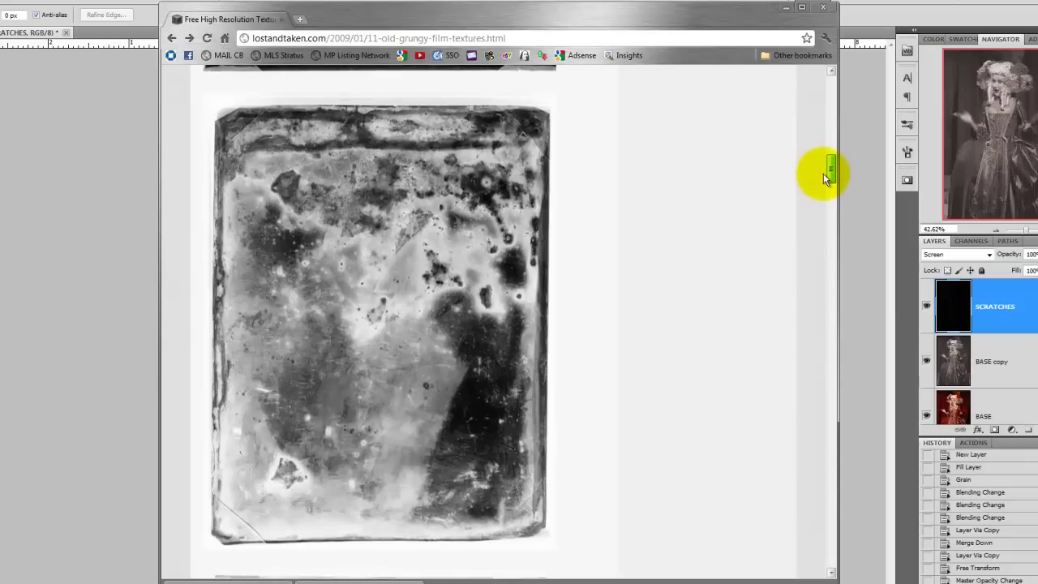
{"action": "left_click_drag", "start_coordinate": [821, 175], "coordinate": [821, 178]}
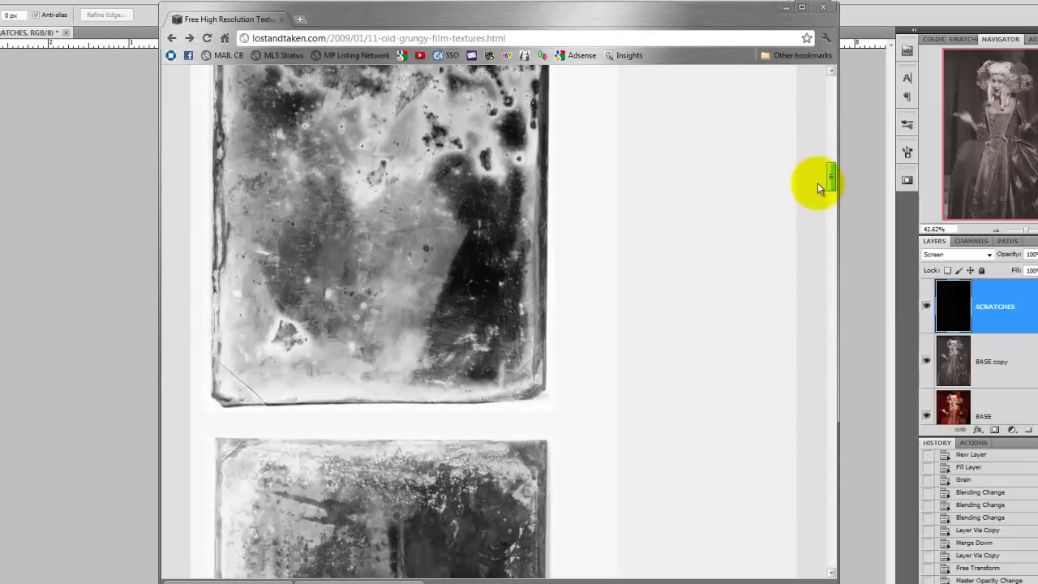
{"action": "left_click_drag", "start_coordinate": [818, 184], "coordinate": [809, 203]}
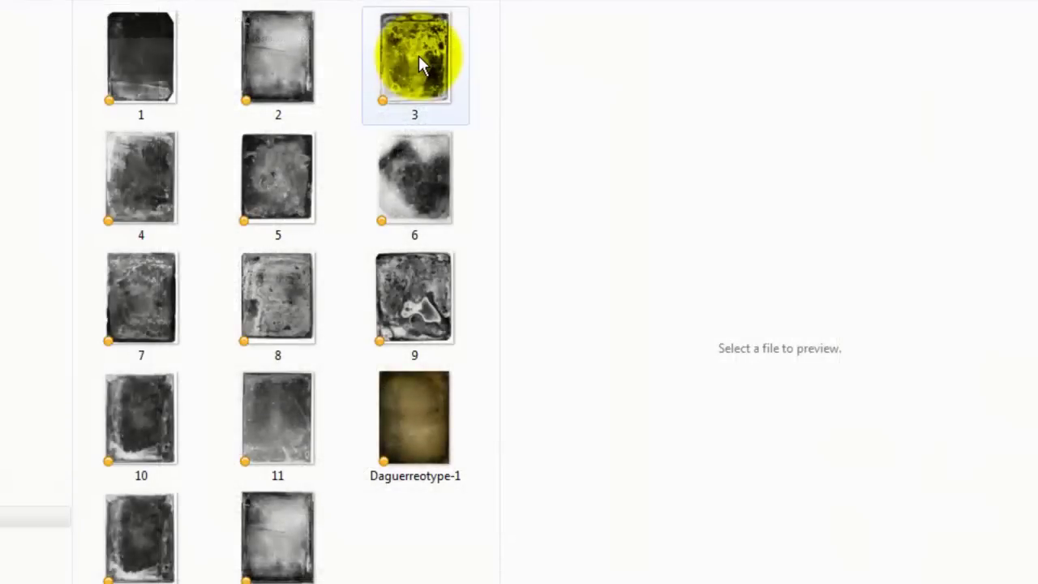
Step: Select texture 3's thumbnail and show its Open with program list
{"action": "left_click", "coordinate": [418, 55]}
{"action": "right_click", "coordinate": [412, 59]}
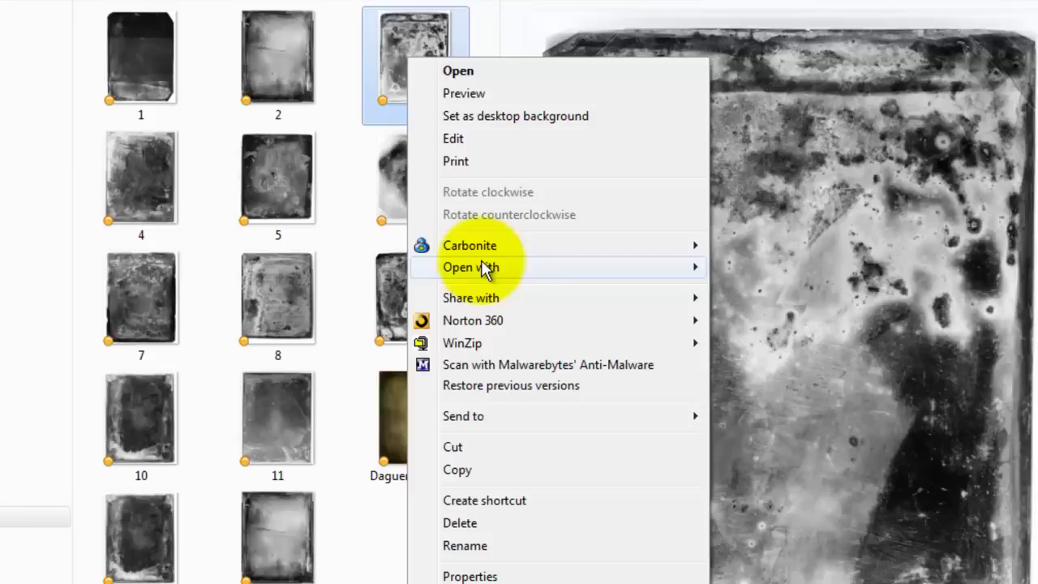
{"action": "mouse_move", "coordinate": [484, 268]}
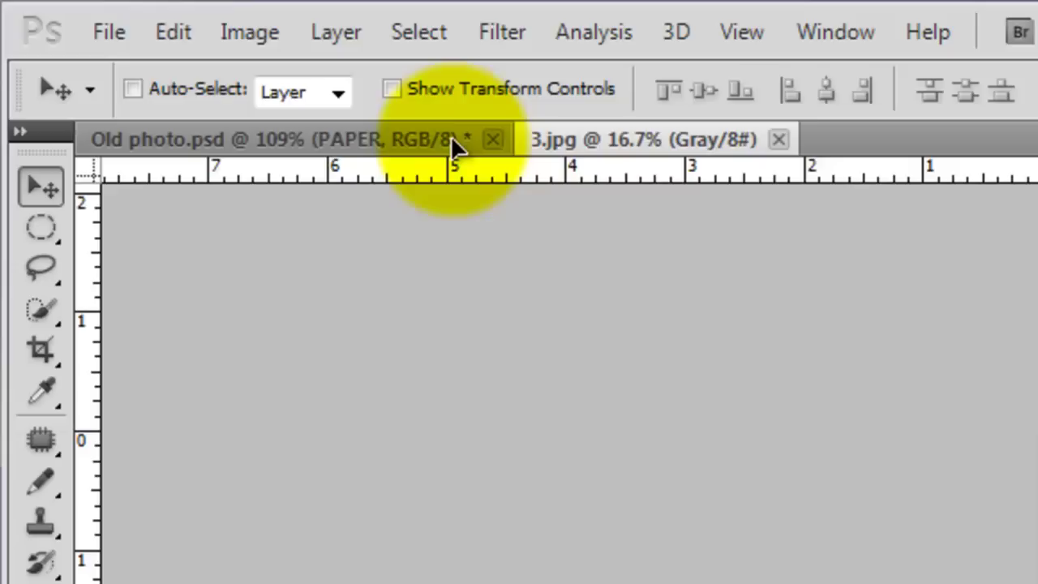
Step: Drag texture 3 onto the Old photo canvas as a new layer
{"action": "left_click", "coordinate": [451, 135]}
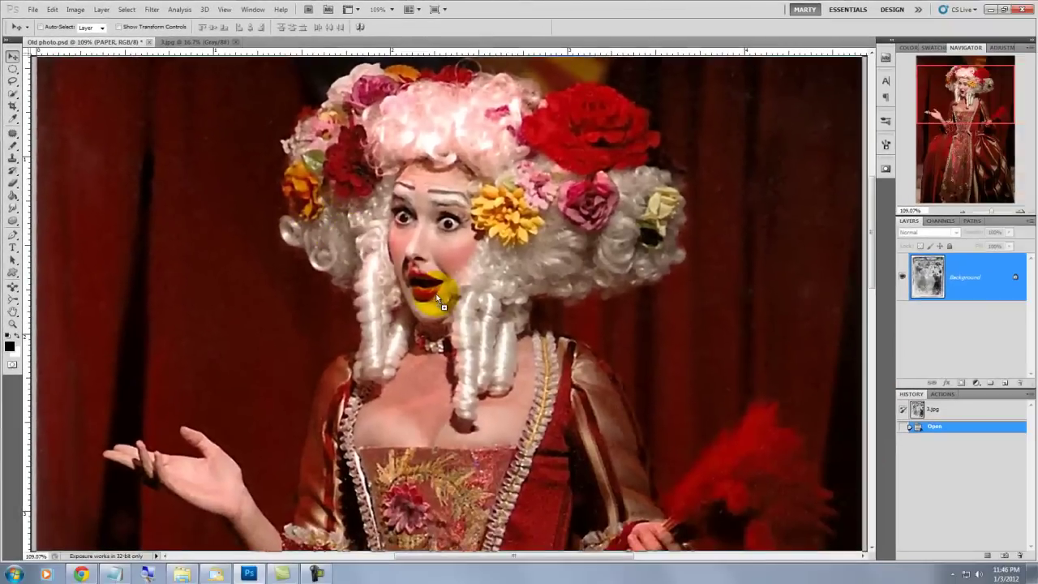
{"action": "left_click_drag", "start_coordinate": [447, 305], "coordinate": [479, 309]}
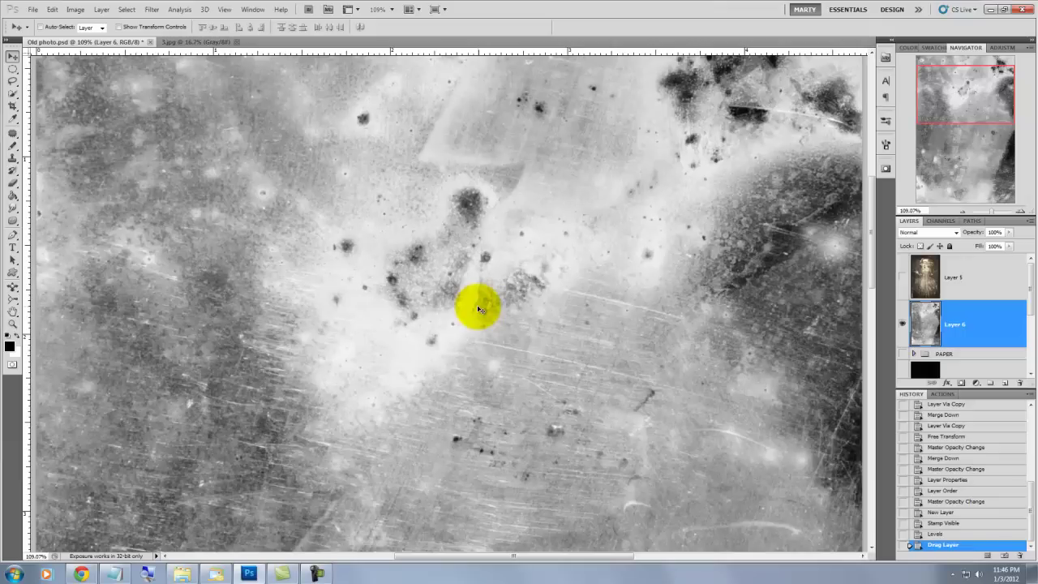
Step: Free-transform the texture layer down to about 60% and nudge it into place
{"action": "key", "text": "ctrl+t"}
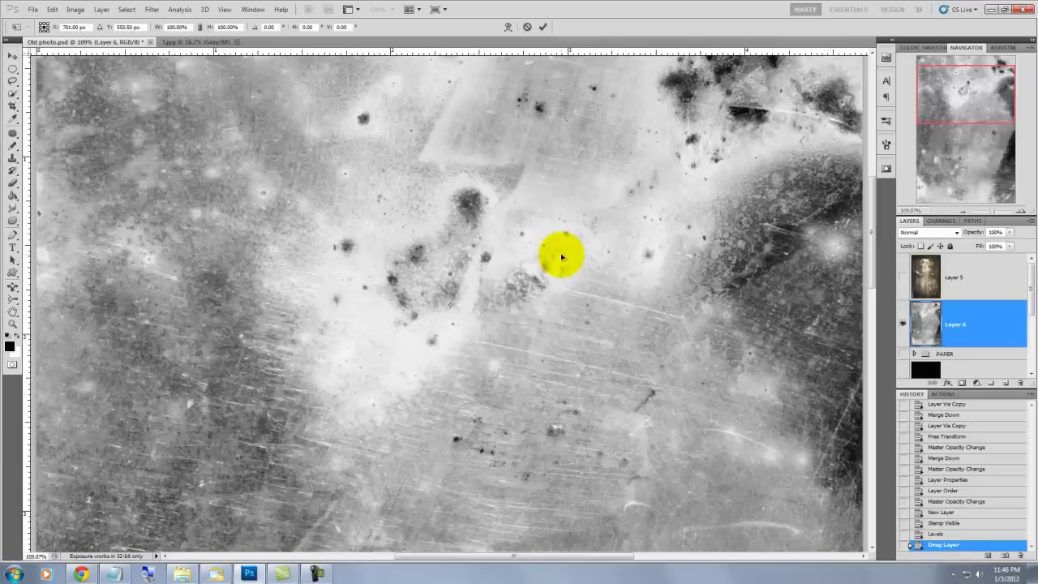
{"action": "key", "text": "ctrl+0"}
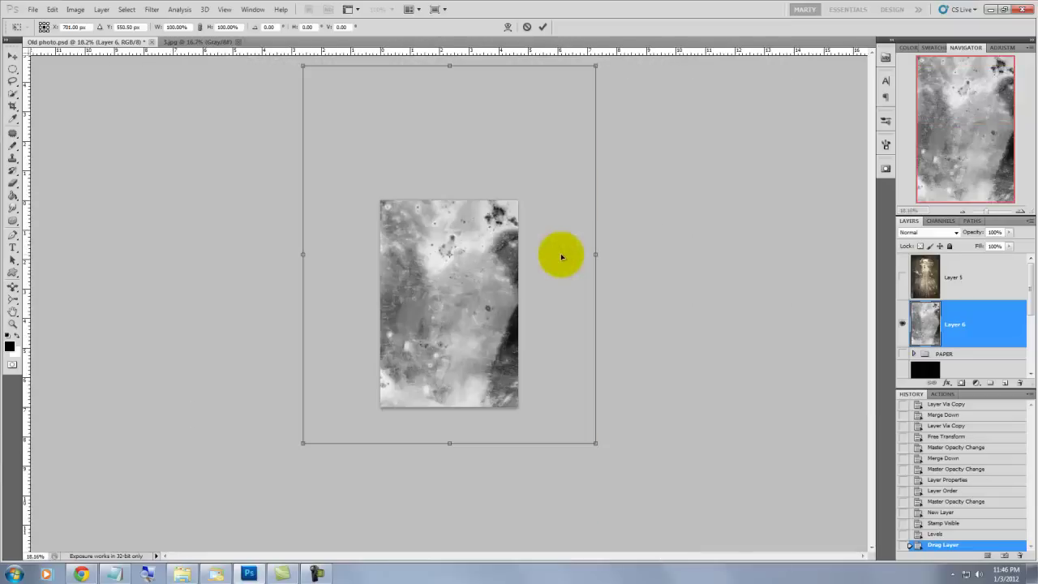
{"action": "left_click_drag", "start_coordinate": [595, 66], "coordinate": [537, 146]}
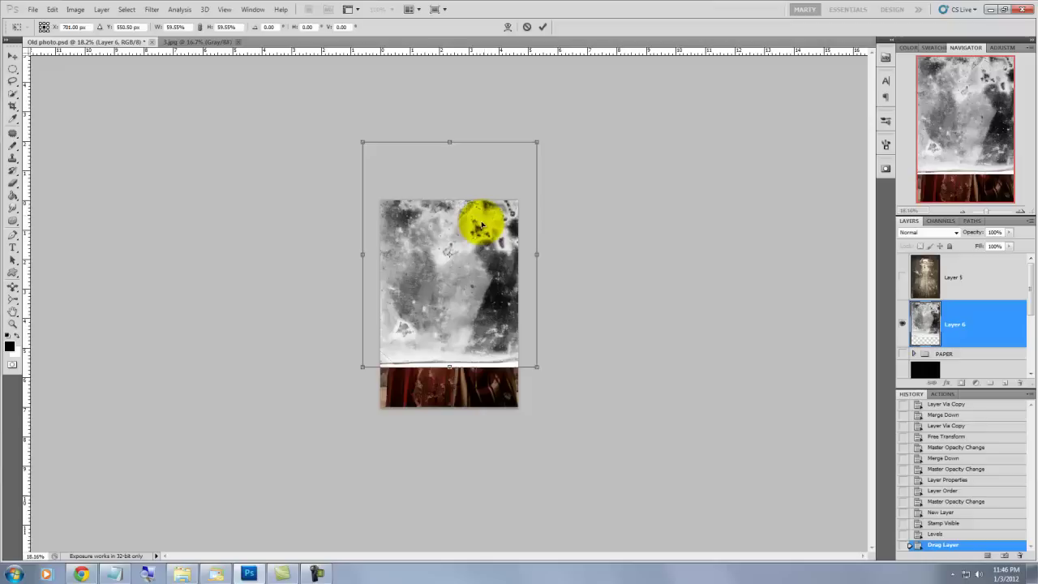
{"action": "left_click_drag", "start_coordinate": [481, 224], "coordinate": [481, 225]}
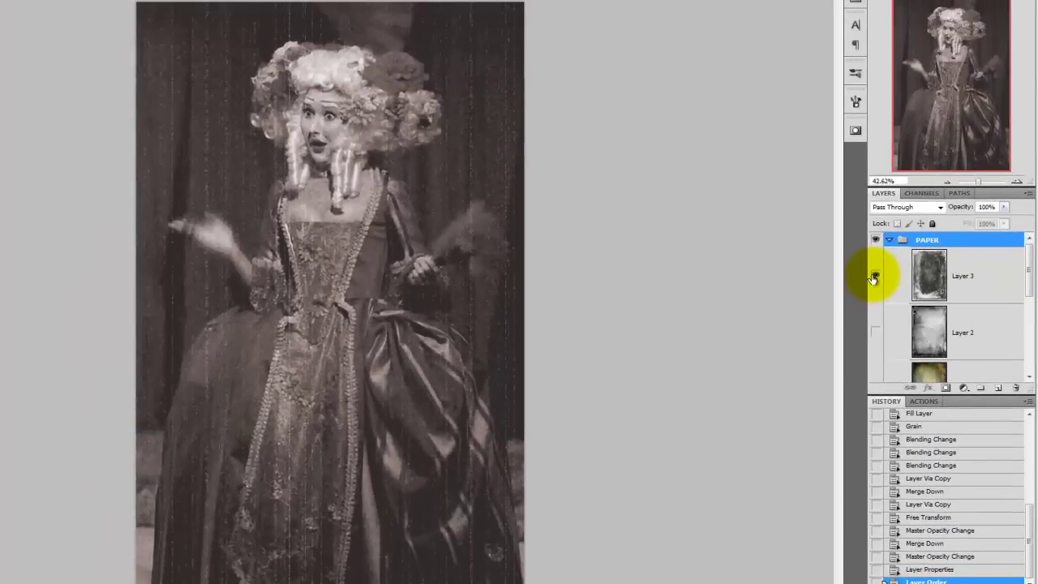
Step: Hide the grungy Layer 3 paper texture and show the yellowed Layer 4 texture instead
{"action": "left_click", "coordinate": [874, 276]}
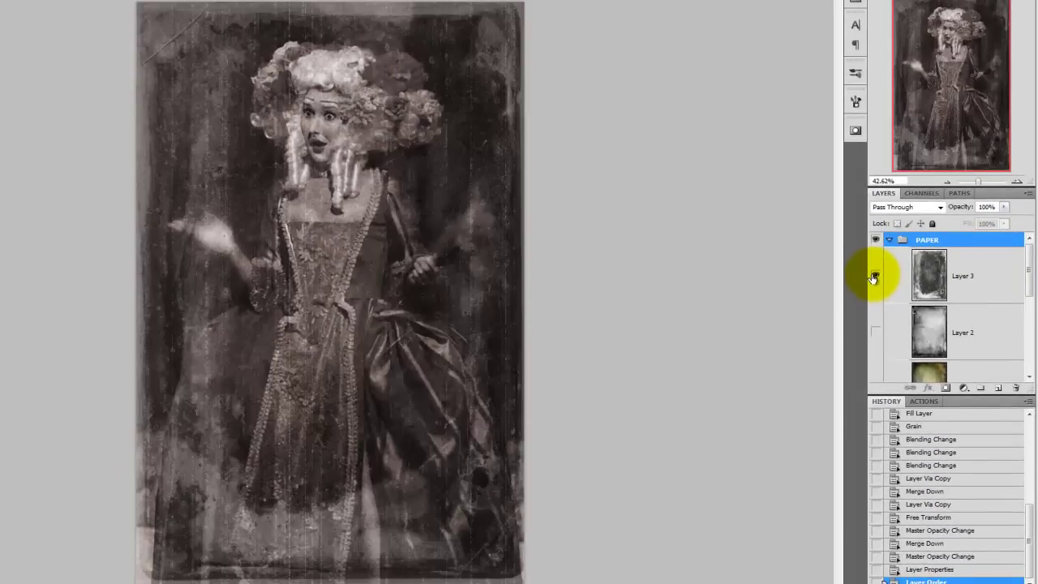
{"action": "left_click", "coordinate": [926, 276]}
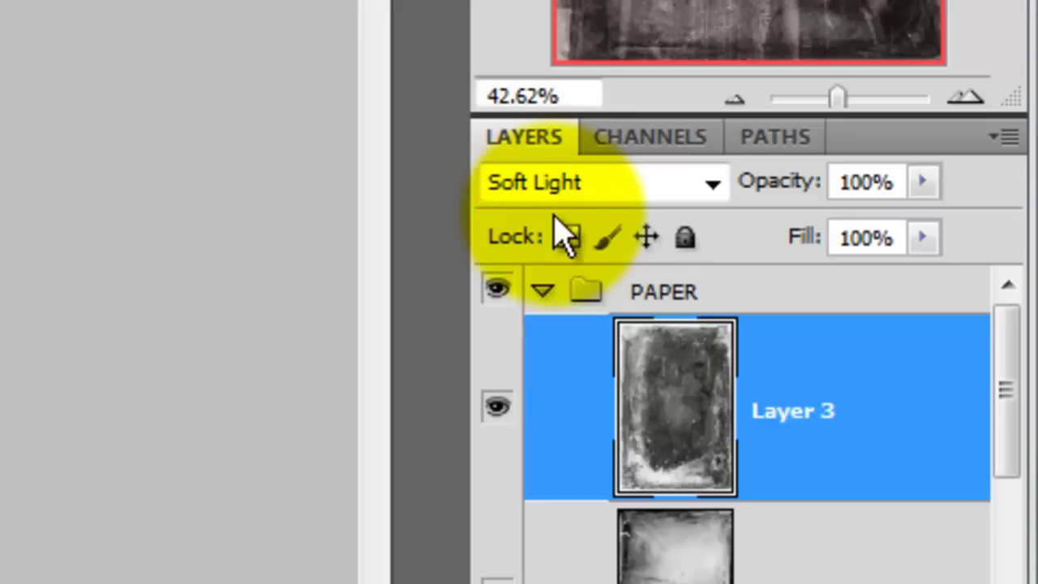
{"action": "left_click", "coordinate": [497, 405]}
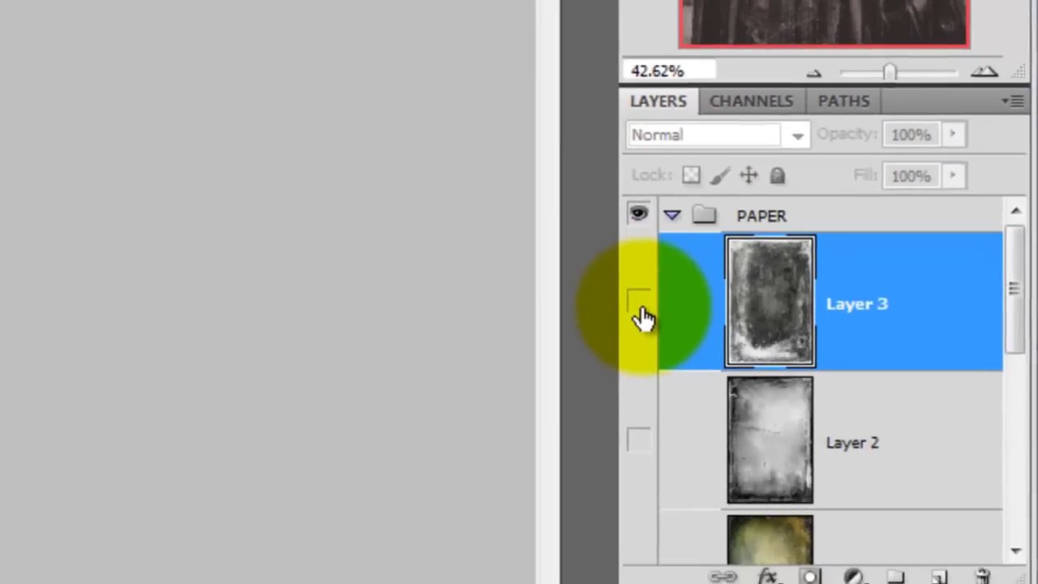
{"action": "left_click_drag", "start_coordinate": [1020, 317], "coordinate": [979, 354]}
{"action": "left_click", "coordinate": [658, 423]}
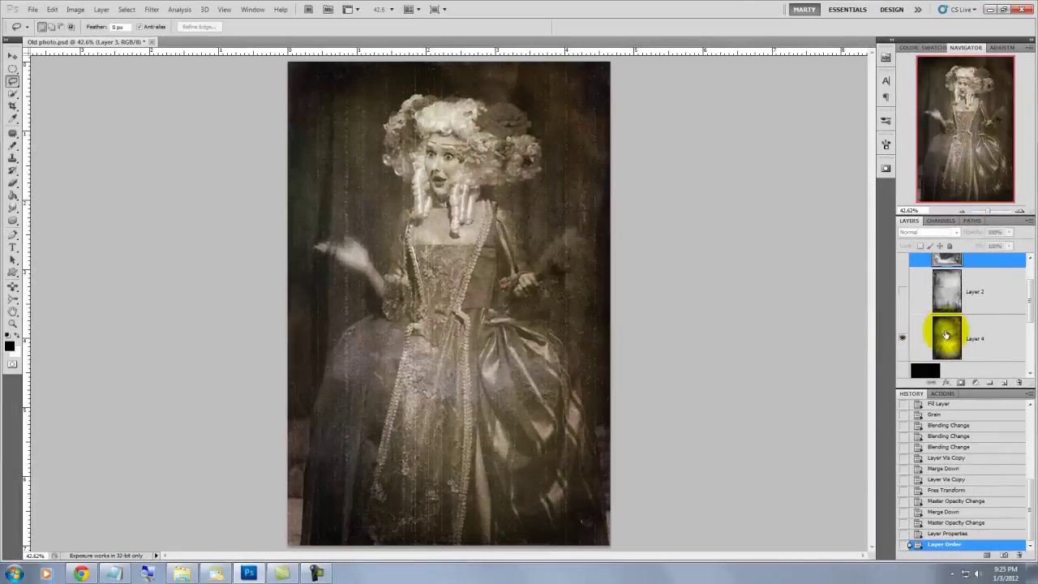
Step: Select Layer 4 and zoom in on the woman's face
{"action": "left_click", "coordinate": [945, 335]}
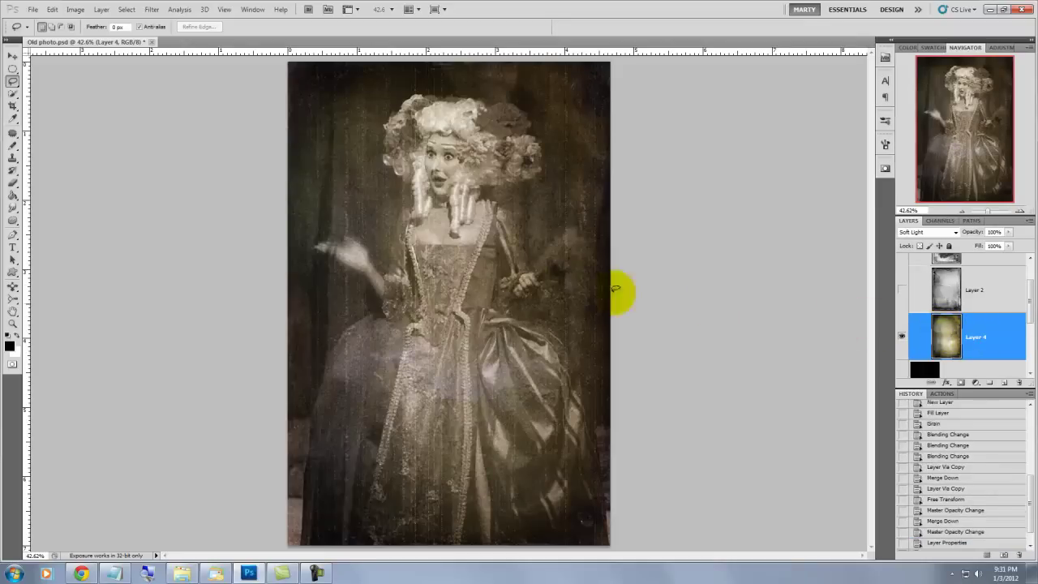
{"action": "left_click", "coordinate": [12, 323]}
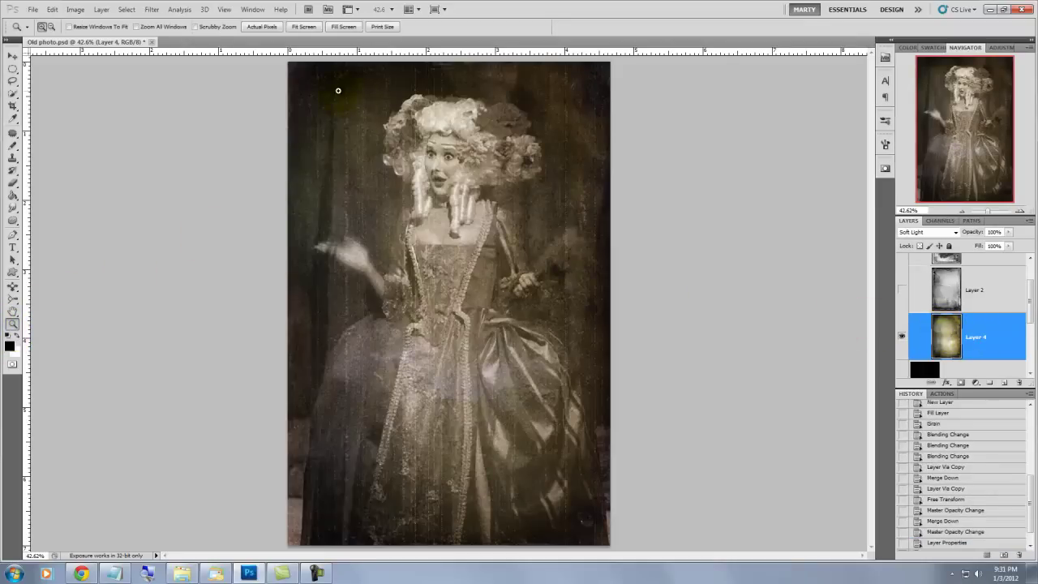
{"action": "left_click_drag", "start_coordinate": [304, 89], "coordinate": [679, 332]}
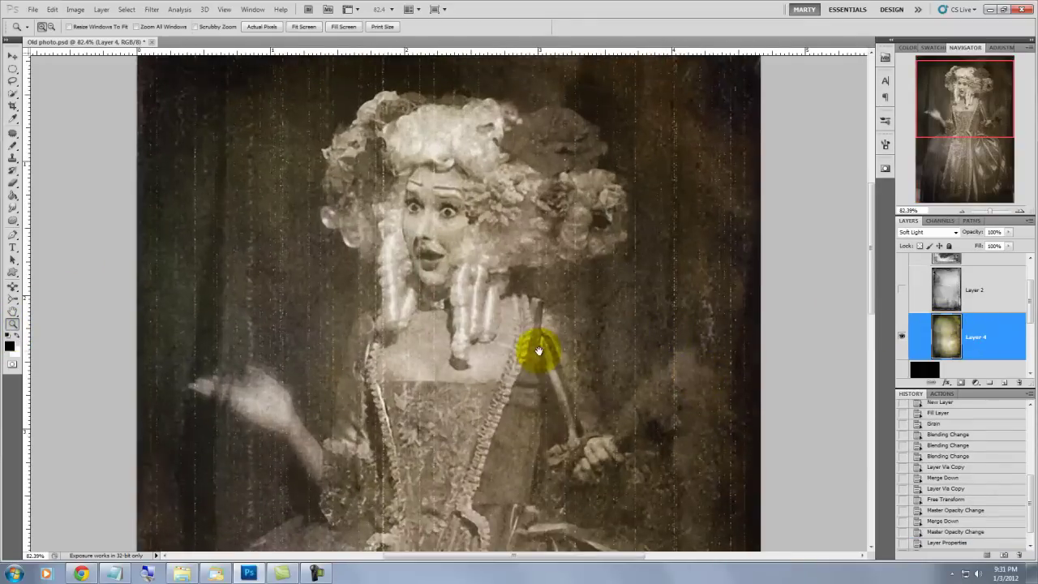
{"action": "left_click_drag", "start_coordinate": [537, 347], "coordinate": [535, 334]}
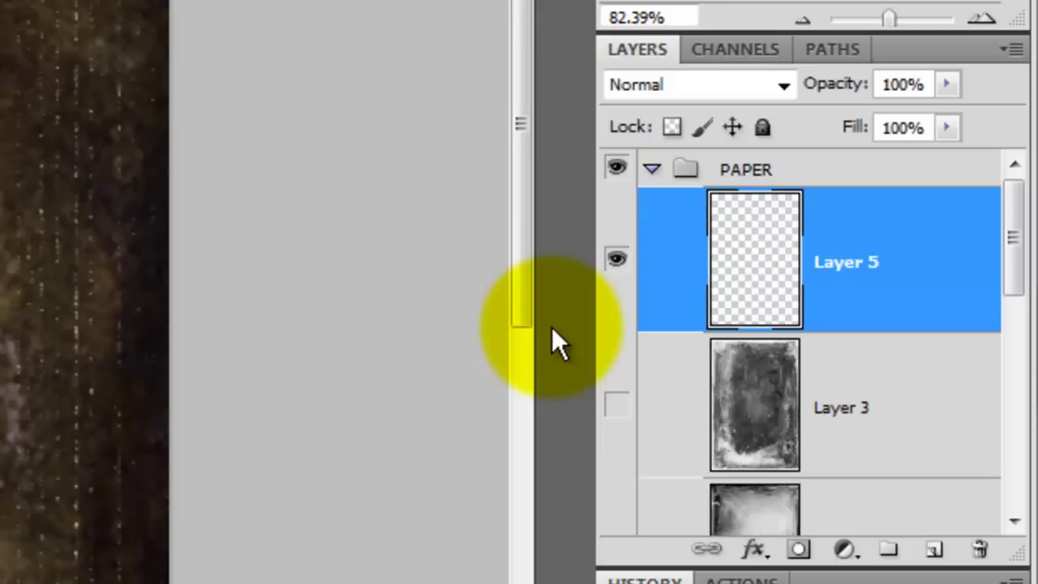
Step: Stamp all visible layers into a new Layer 5 and move it above the PAPER group
{"action": "key", "text": "ctrl+shift+alt+e"}
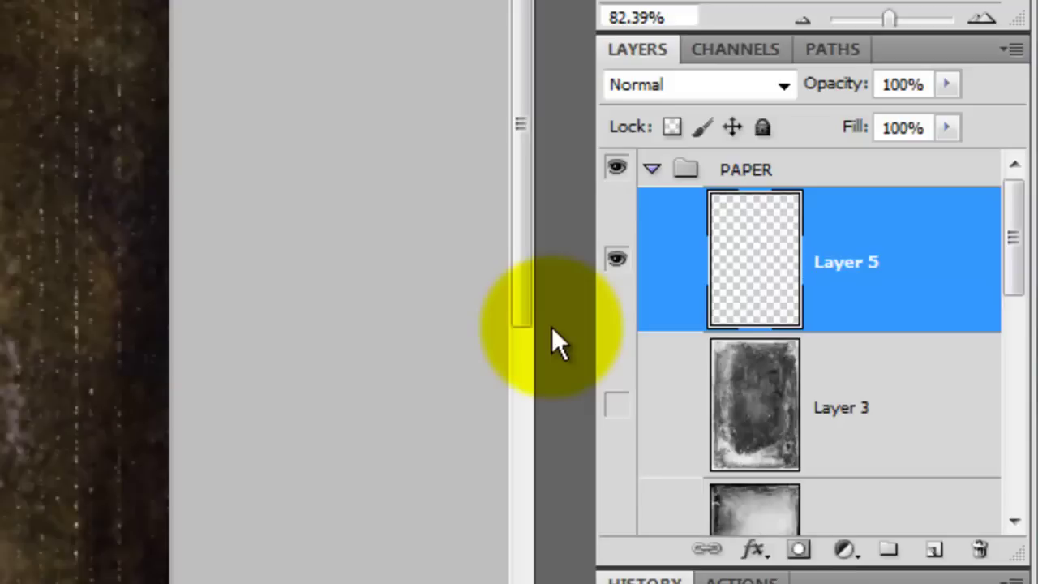
{"action": "left_click_drag", "start_coordinate": [868, 199], "coordinate": [871, 152]}
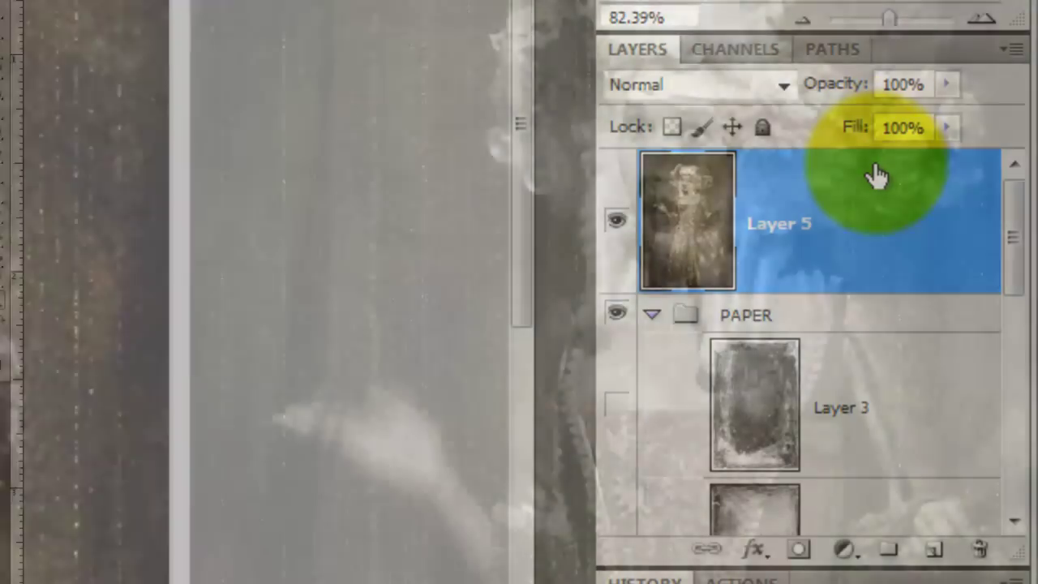